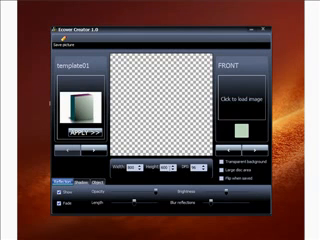
Step: Apply template01 so a blank 3D box renders in the preview
left_click(66, 174)
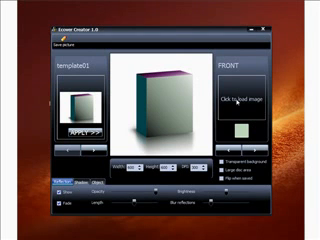
Step: Load the Instant Software Profits cover onto the box front and an image onto the side face
left_click(235, 101)
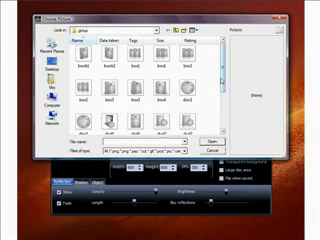
left_click_drag(222, 62, 224, 95)
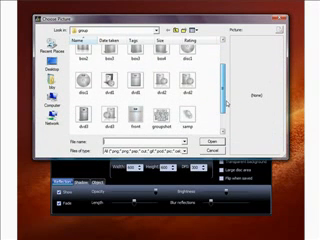
double_click(136, 115)
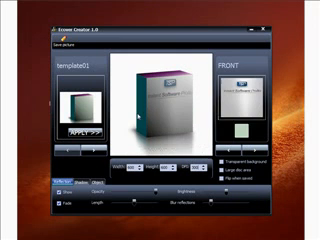
left_click(252, 150)
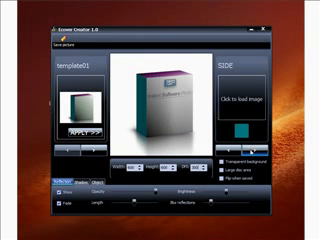
left_click(243, 100)
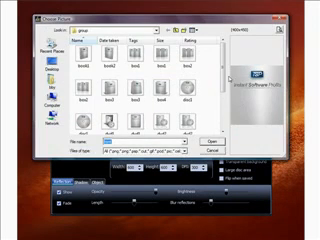
left_click_drag(223, 42, 224, 115)
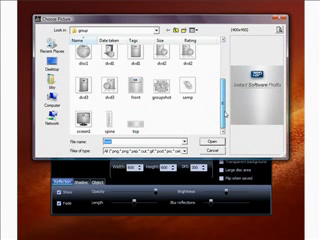
double_click(134, 122)
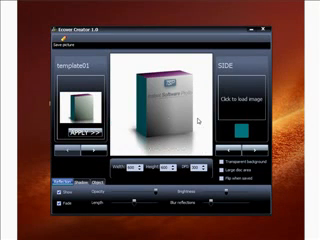
Step: Load an image onto the box top and the front artwork onto the disc
left_click(252, 128)
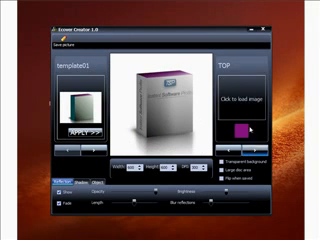
left_click(247, 107)
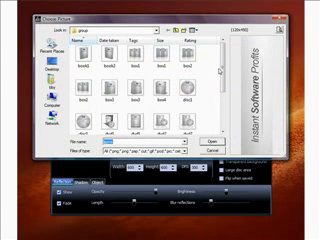
left_click_drag(222, 70, 224, 124)
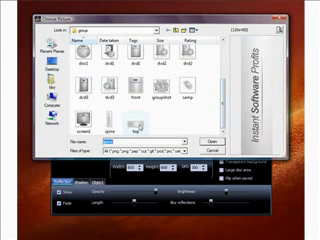
double_click(136, 124)
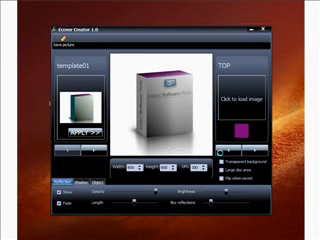
left_click(256, 150)
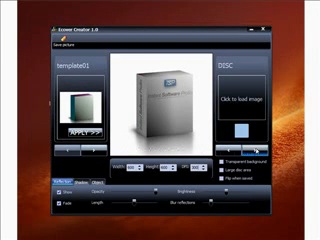
left_click(241, 98)
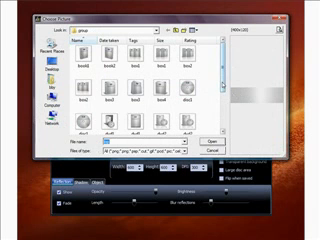
left_click_drag(222, 85, 222, 100)
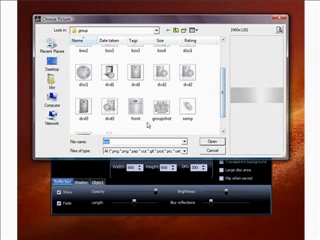
double_click(136, 105)
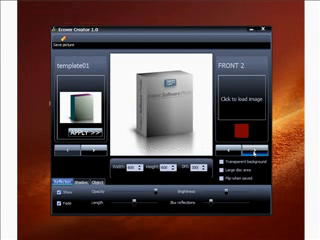
Step: Load the second front image and the spine picture as the second side
left_click(238, 95)
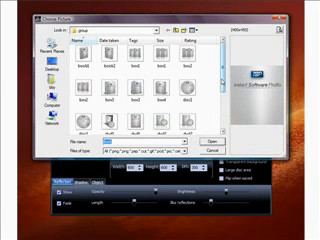
scroll(224, 103, "down", 4)
scroll(224, 103, "down", 2)
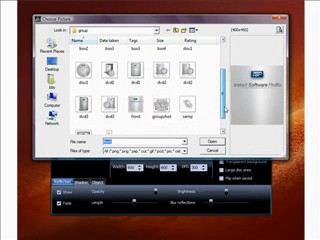
scroll(224, 105, "down", 2)
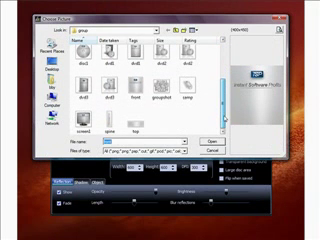
double_click(136, 90)
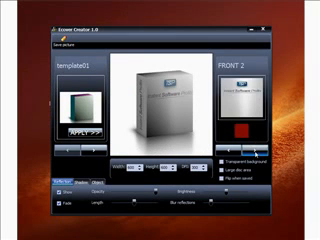
left_click(253, 148)
left_click(242, 108)
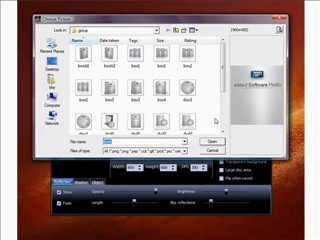
left_click_drag(222, 60, 224, 118)
left_click(108, 122)
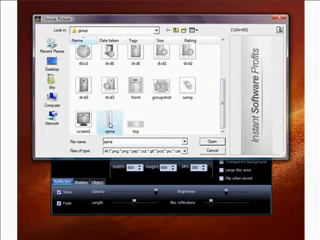
double_click(108, 122)
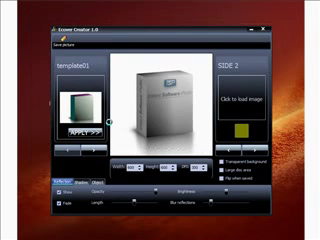
Step: Load the silver gradient as the second top and the front artwork as the second disc
left_click(258, 148)
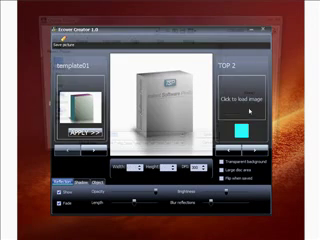
left_click(248, 111)
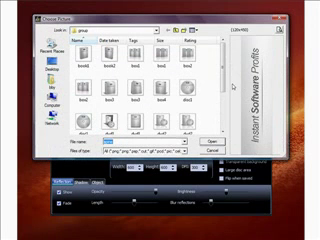
scroll(130, 100, "down", 3)
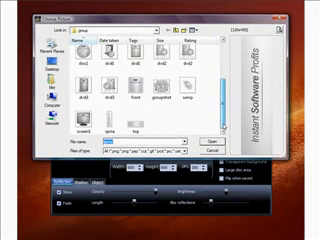
double_click(133, 126)
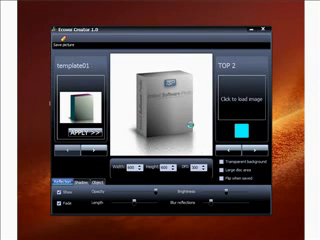
left_click(252, 150)
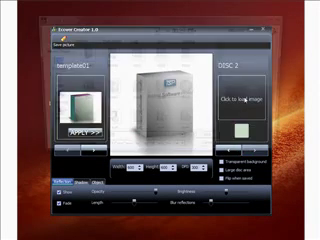
left_click(243, 99)
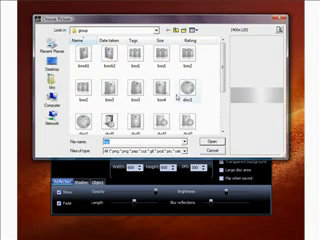
scroll(215, 72, "down", 2)
left_click_drag(223, 78, 227, 98)
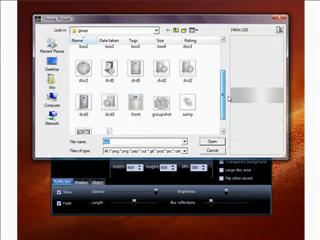
double_click(135, 103)
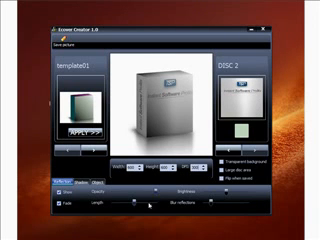
Step: Raise the reflection's opacity and reduce its blur slightly
left_click_drag(148, 192, 155, 192)
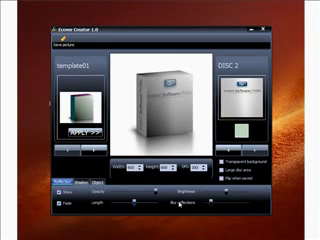
left_click_drag(211, 204, 199, 204)
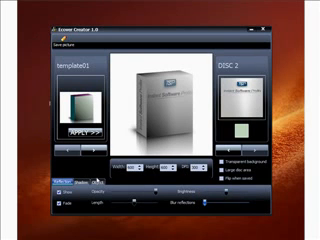
Step: In the Shadow settings, increase the shadow blur and fine-tune its amount
left_click(80, 183)
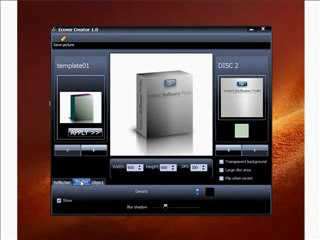
left_click_drag(158, 206, 192, 207)
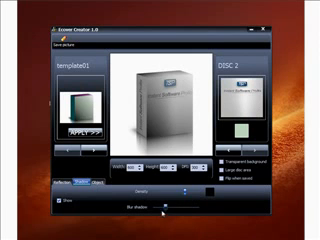
left_click_drag(166, 207, 155, 208)
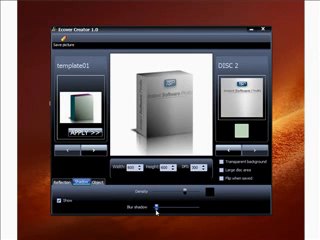
left_click_drag(156, 208, 163, 208)
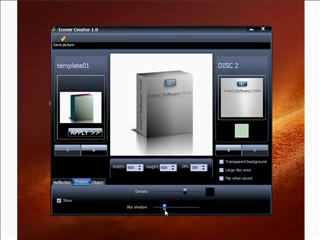
Step: In the Object settings, darken the box shading and tone down its highlights
left_click(97, 183)
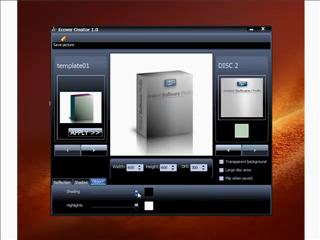
left_click_drag(137, 191, 108, 191)
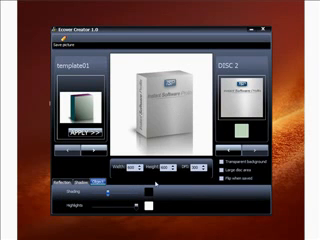
left_click_drag(138, 205, 105, 206)
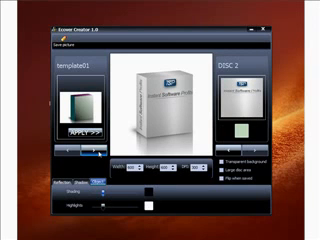
Step: Step through templates 02 to 05, applying each to the preview
left_click(92, 147)
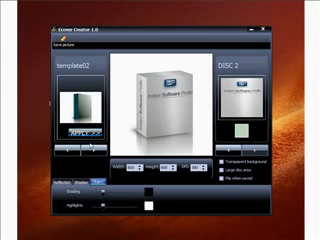
left_click(86, 132)
left_click(92, 150)
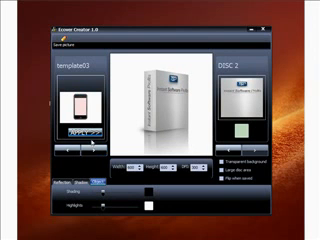
left_click(86, 132)
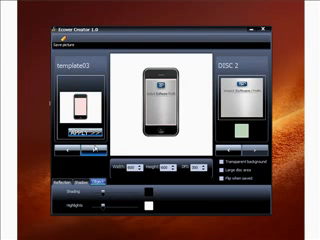
left_click(92, 150)
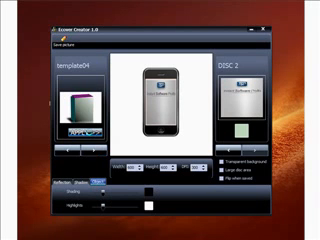
left_click(86, 132)
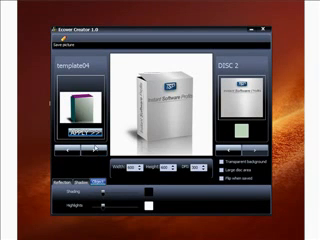
left_click(92, 150)
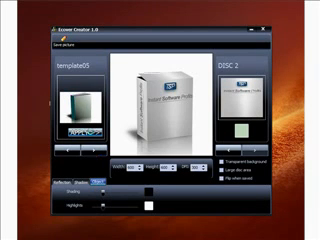
left_click(86, 132)
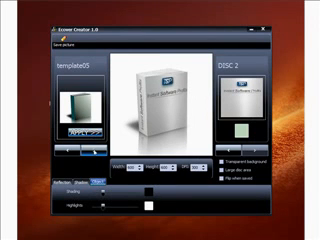
Step: Advance through template06 and template07 to template08, the box with disc
left_click(92, 150)
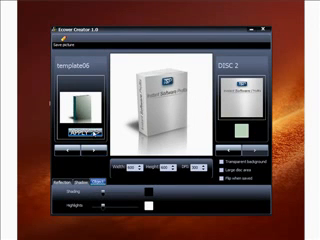
left_click(92, 148)
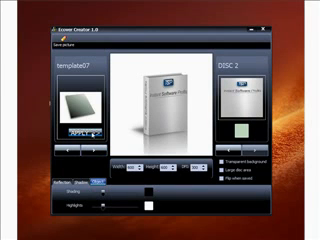
left_click(92, 148)
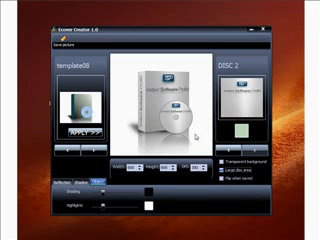
Step: Advance the template list to template09
key("Right")
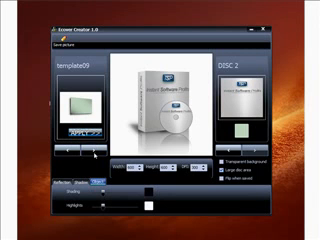
Step: Step through templates 09 to 14, applying several, and land on template15, the angled box with disc
left_click(93, 152)
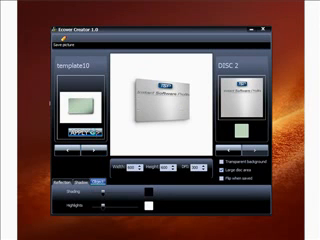
left_click(93, 152)
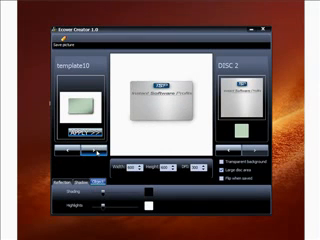
left_click(93, 152)
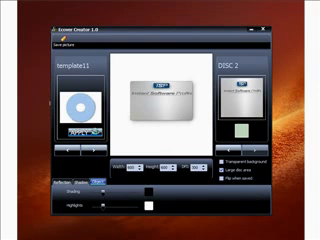
left_click(93, 152)
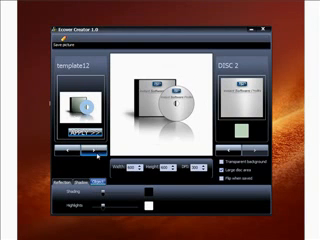
left_click(97, 152)
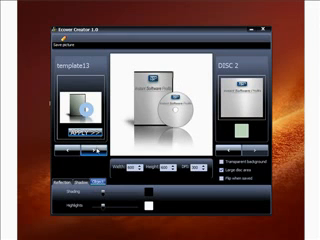
left_click(97, 150)
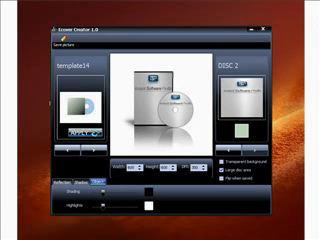
left_click(95, 150)
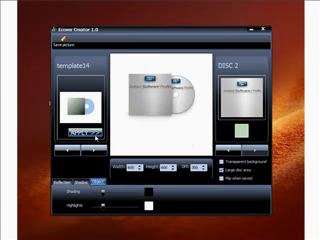
left_click(95, 150)
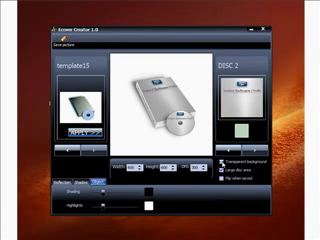
Step: Turn on the Transparent background option for the cover
left_click(221, 161)
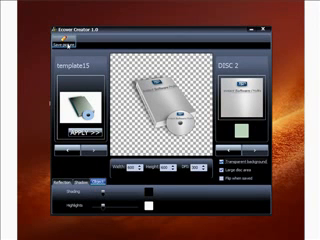
left_click(67, 42)
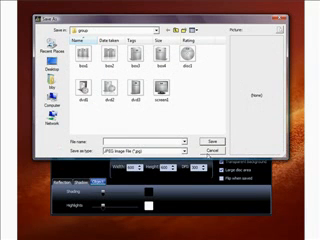
left_click(212, 150)
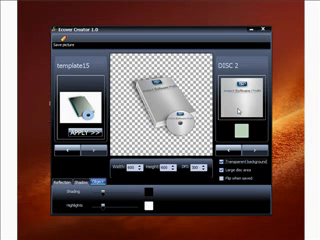